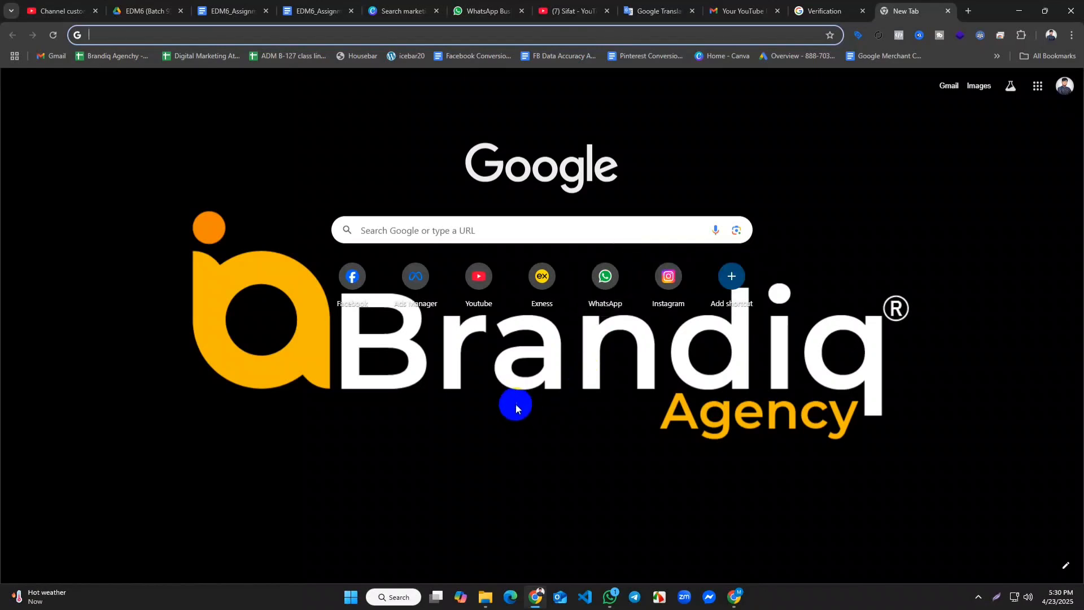
Open the signed-in account's YouTube channel and go to its permission settings in YouTube Studio.
left_click(479, 282)
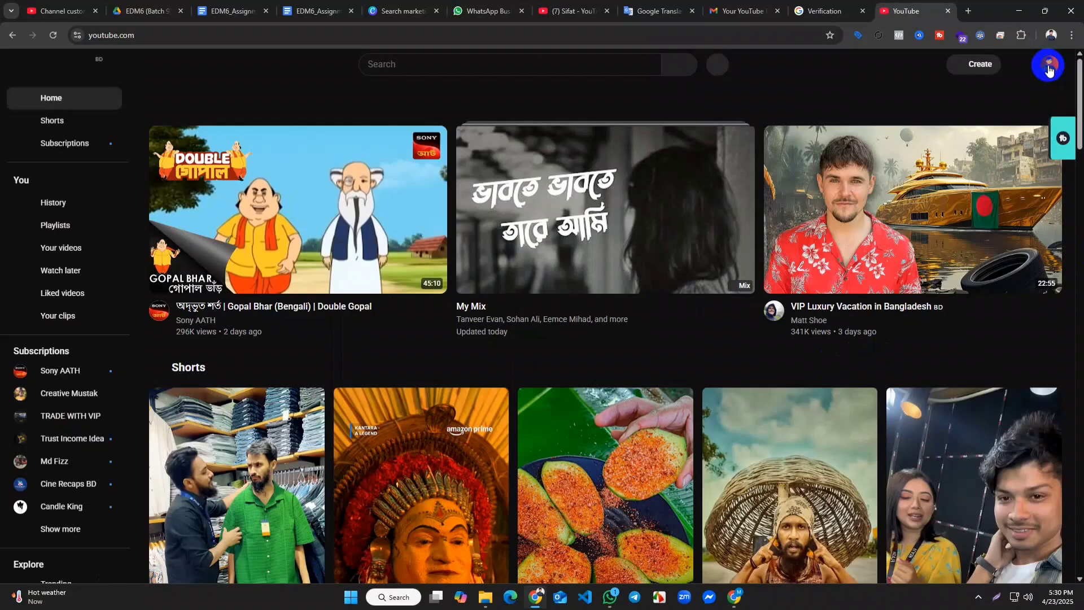
left_click(1050, 65)
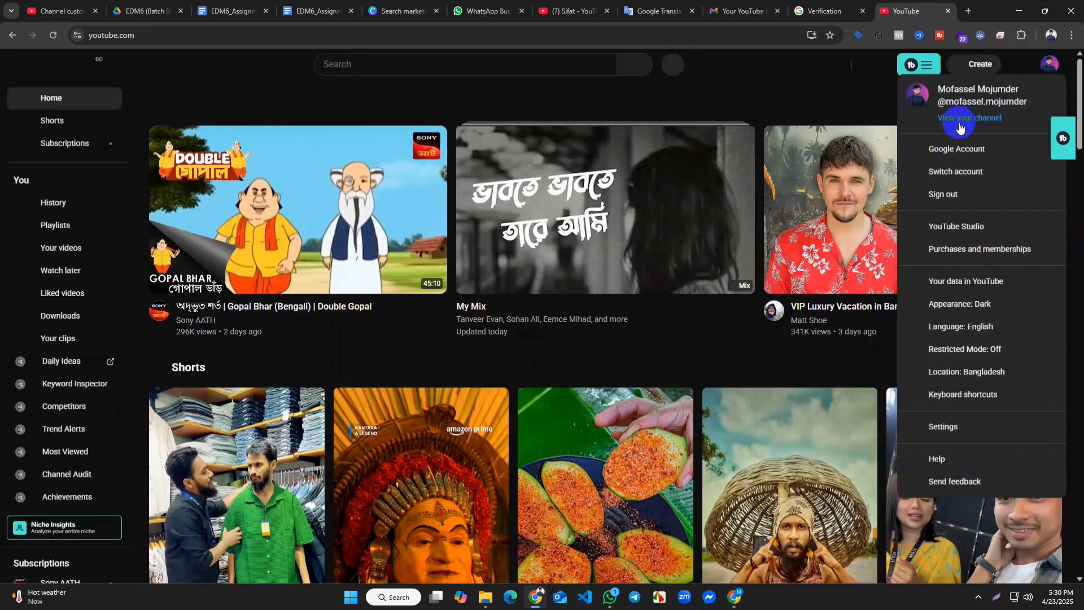
left_click(960, 126)
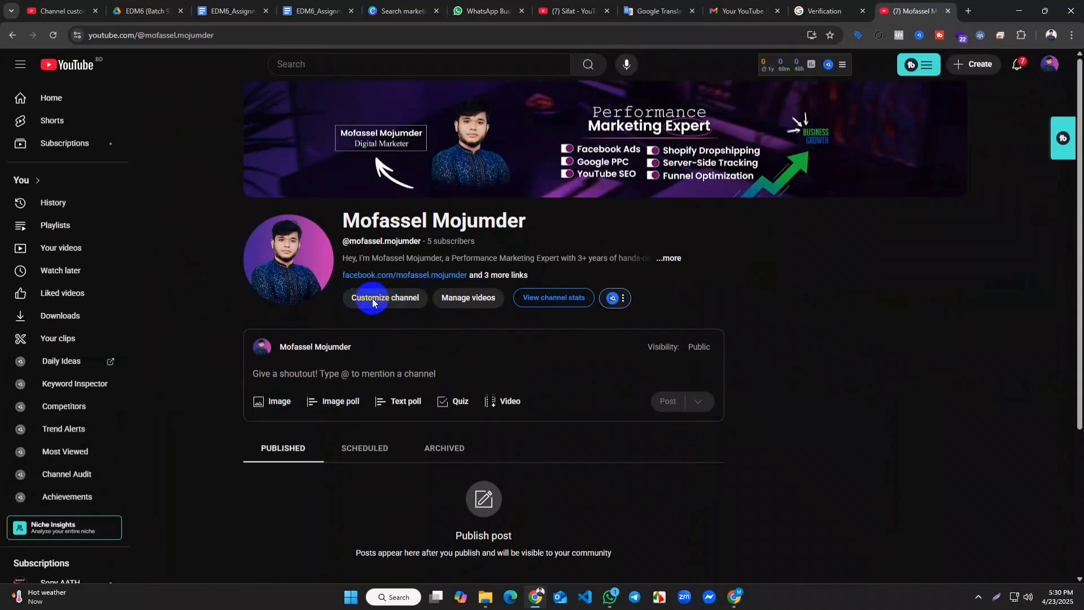
left_click(373, 301)
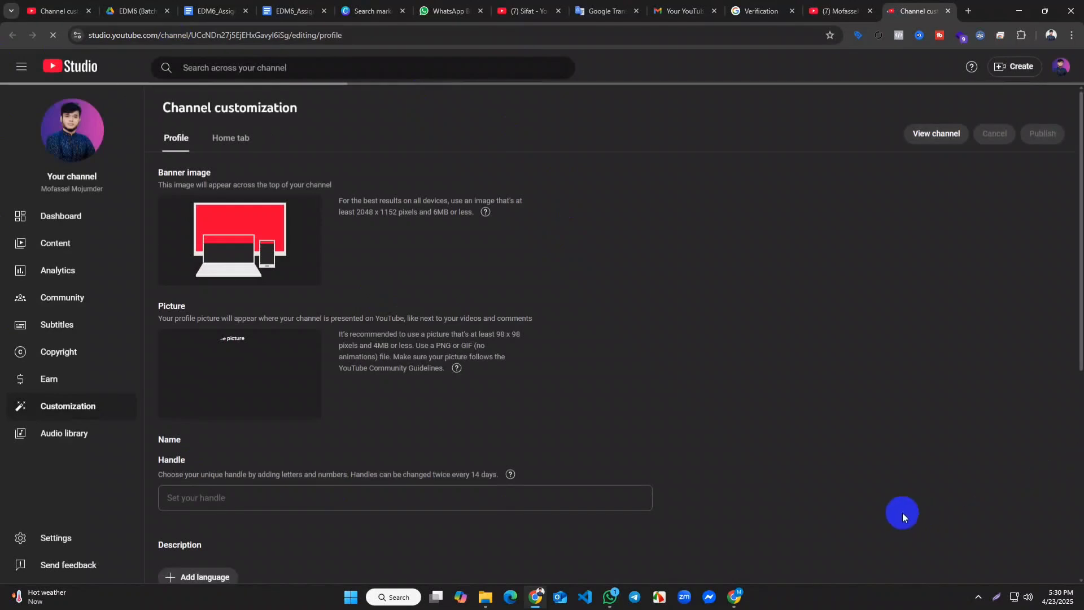
left_click(39, 539)
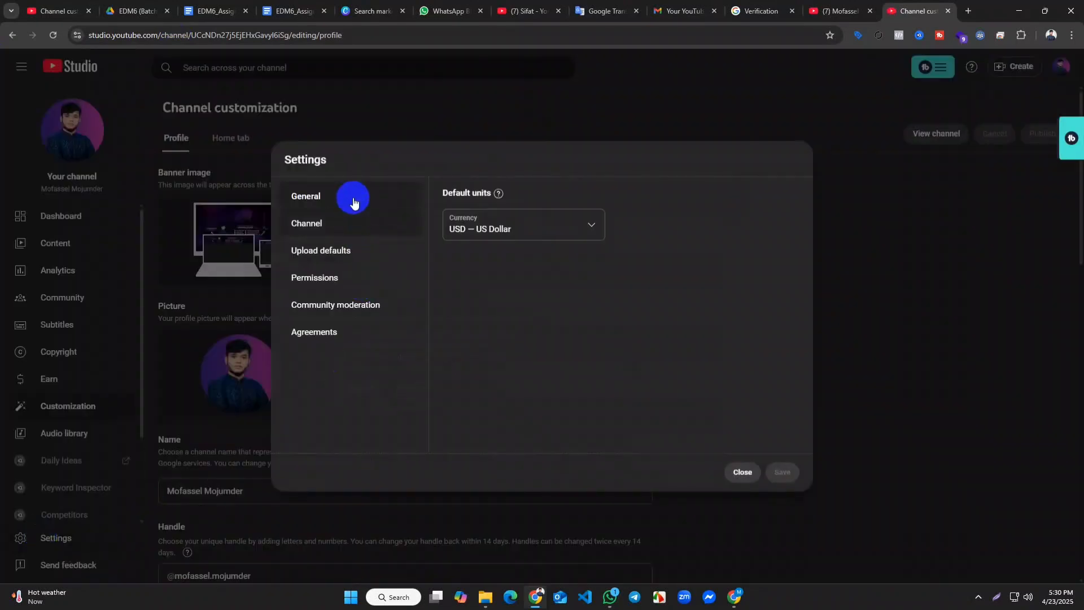
left_click(329, 289)
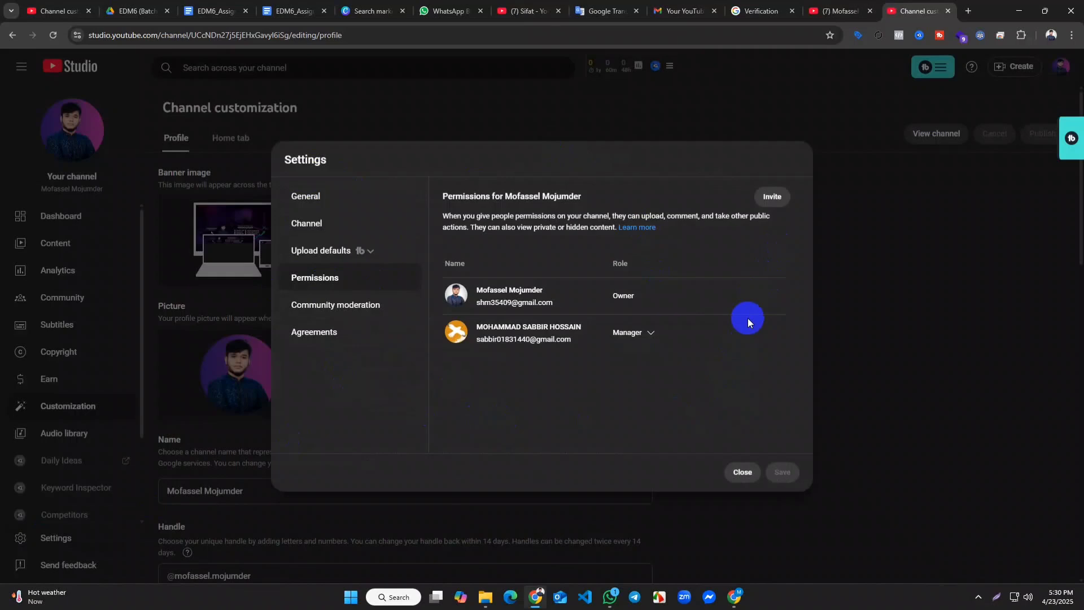
Invite a new user by email address with Manager access and save the channel permissions.
left_click(773, 197)
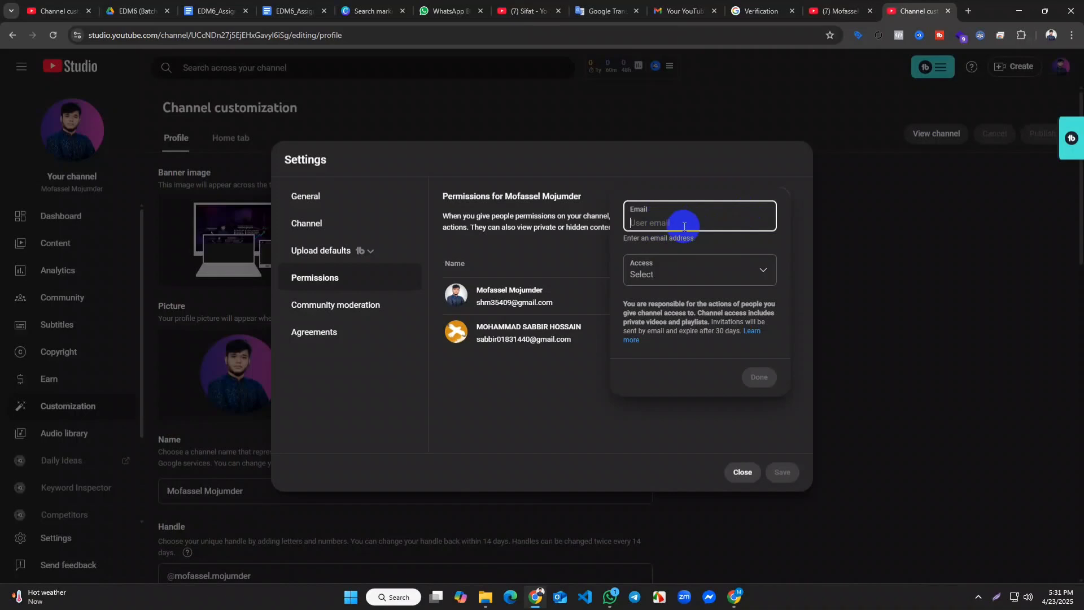
key("ctrl+v")
key("BackSpace")
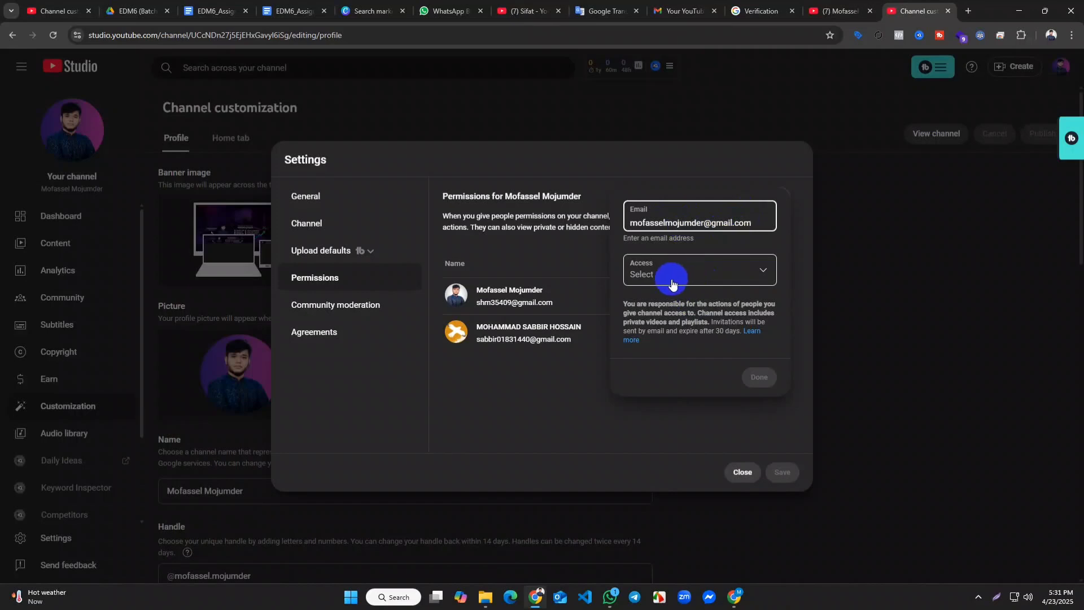
left_click(764, 277)
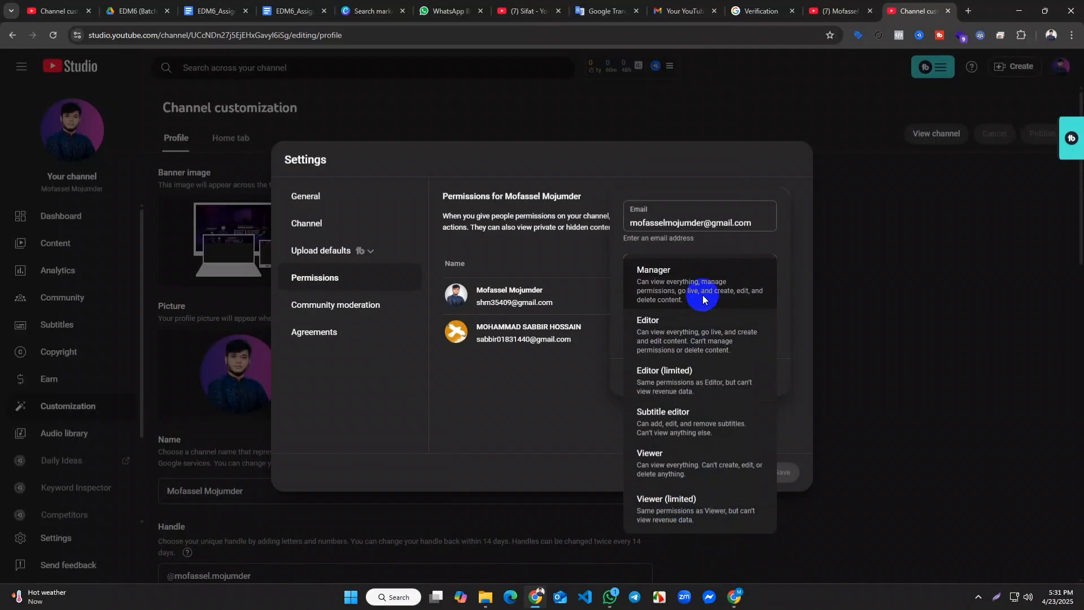
left_click(671, 284)
left_click(759, 378)
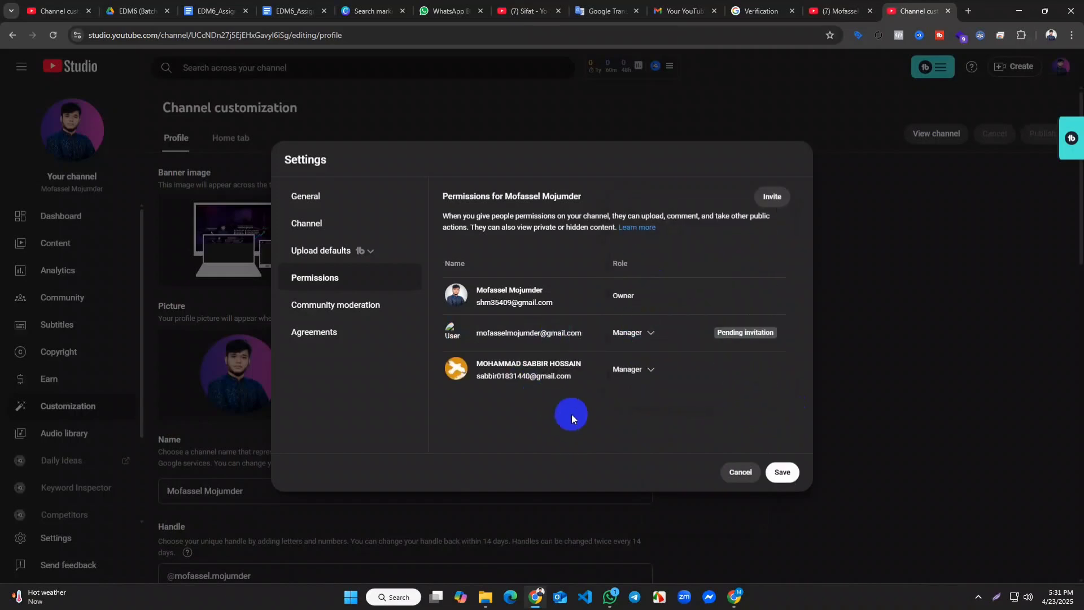
left_click(783, 474)
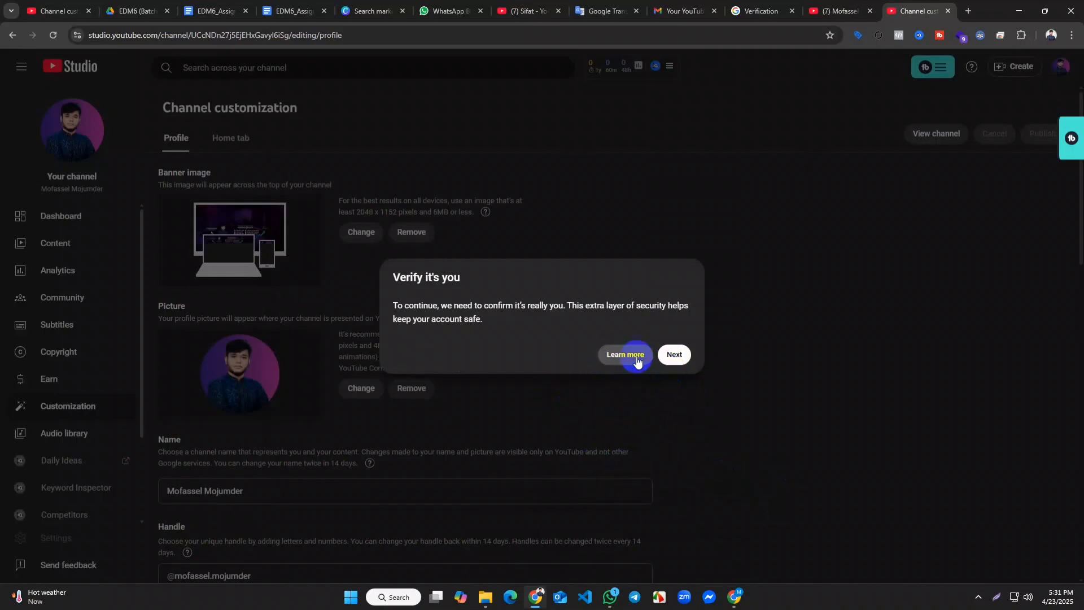
Complete the identity check for the permission change by entering the Google account password.
left_click(675, 355)
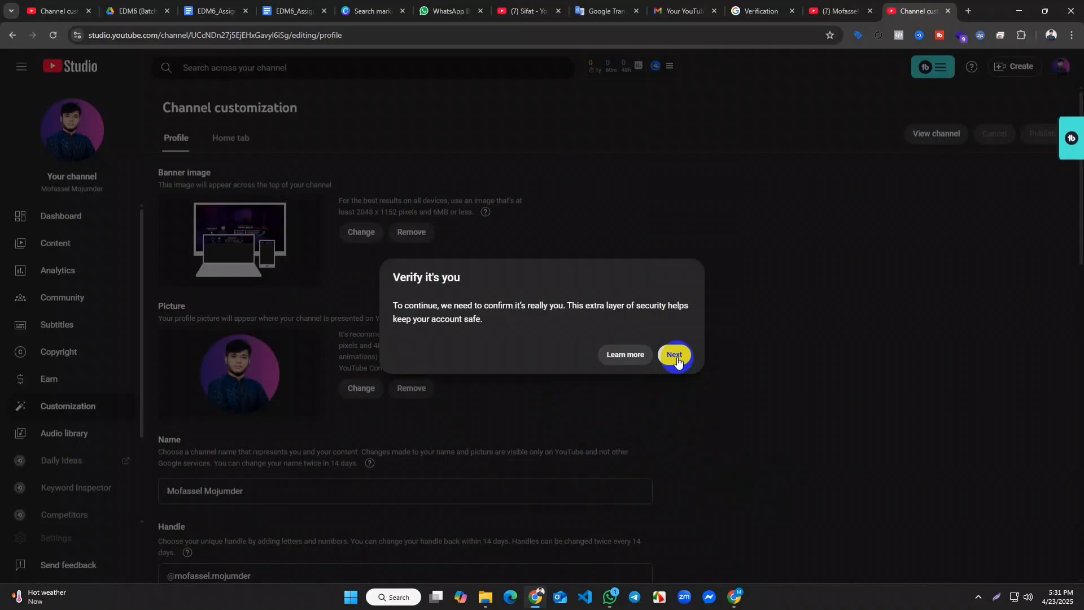
left_click(676, 356)
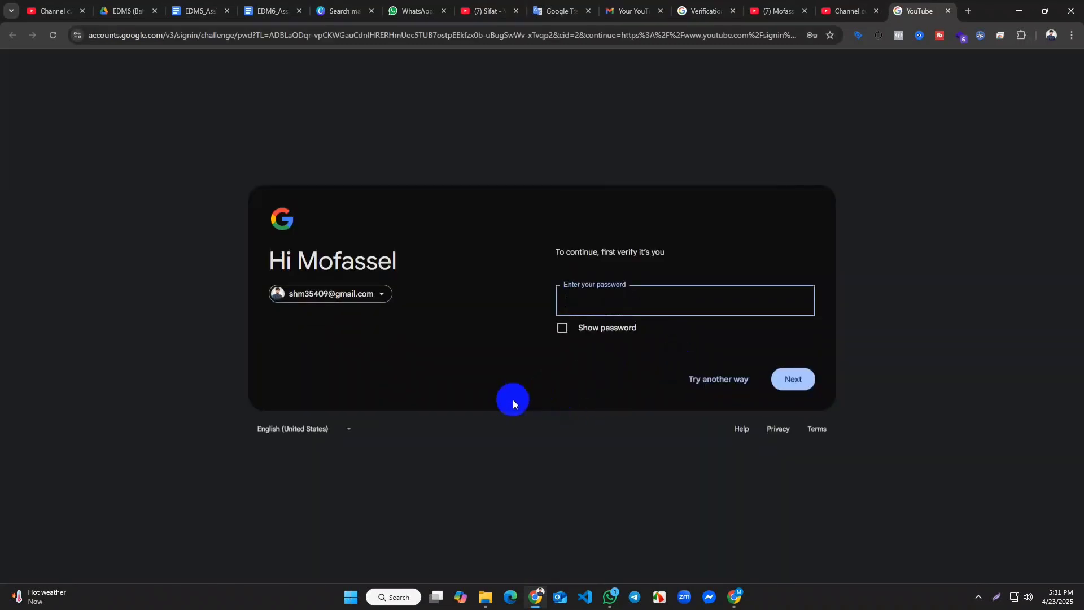
left_click(614, 306)
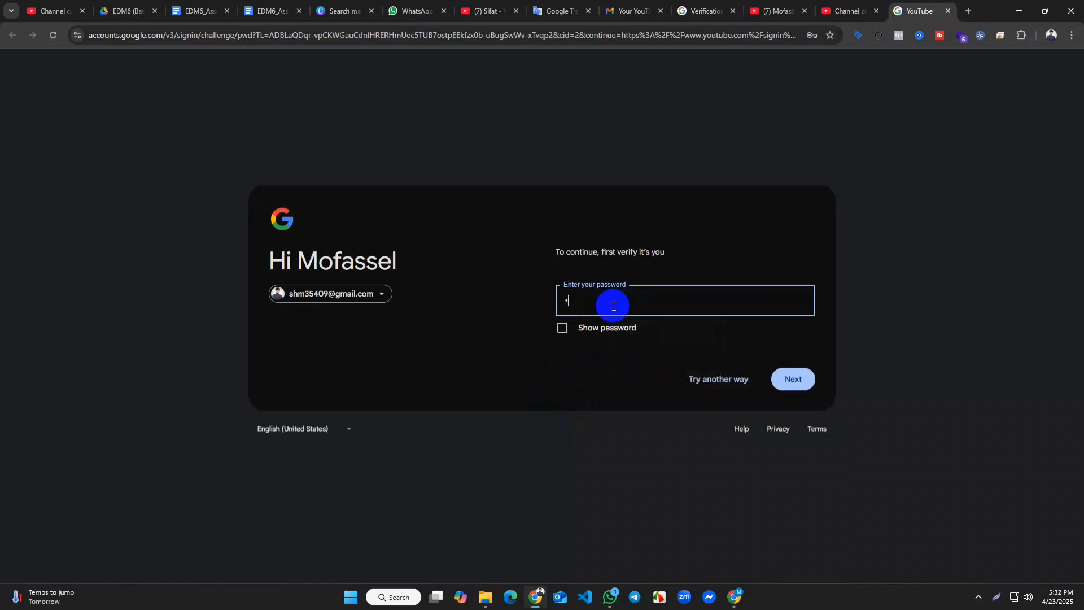
type("*****")
key("BackSpace")
key("BackSpace")
key("BackSpace")
key("BackSpace")
key("BackSpace")
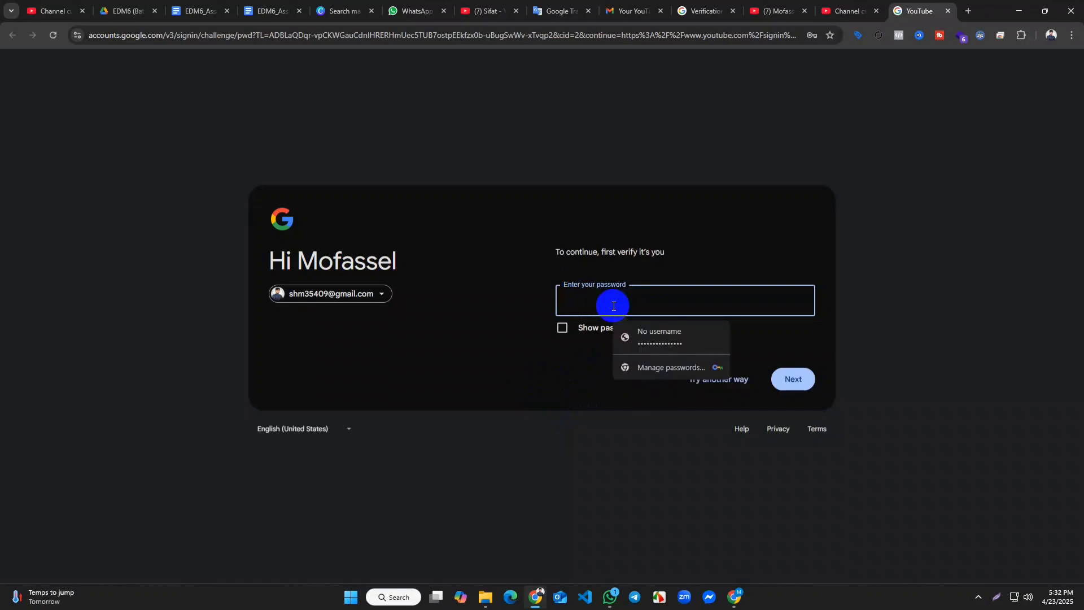
type("***")
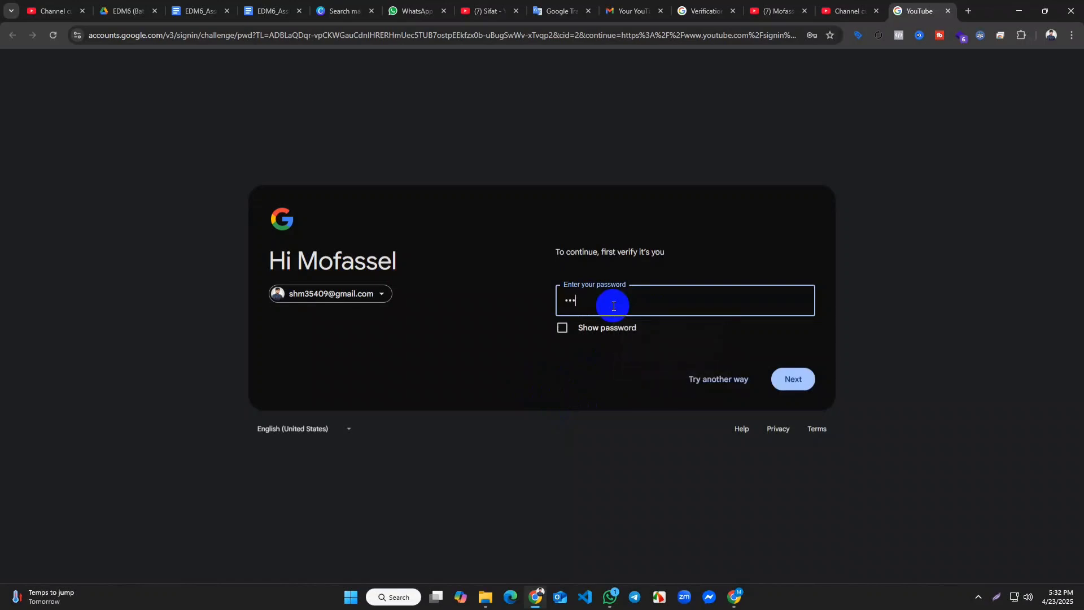
type("*******")
key("Return")
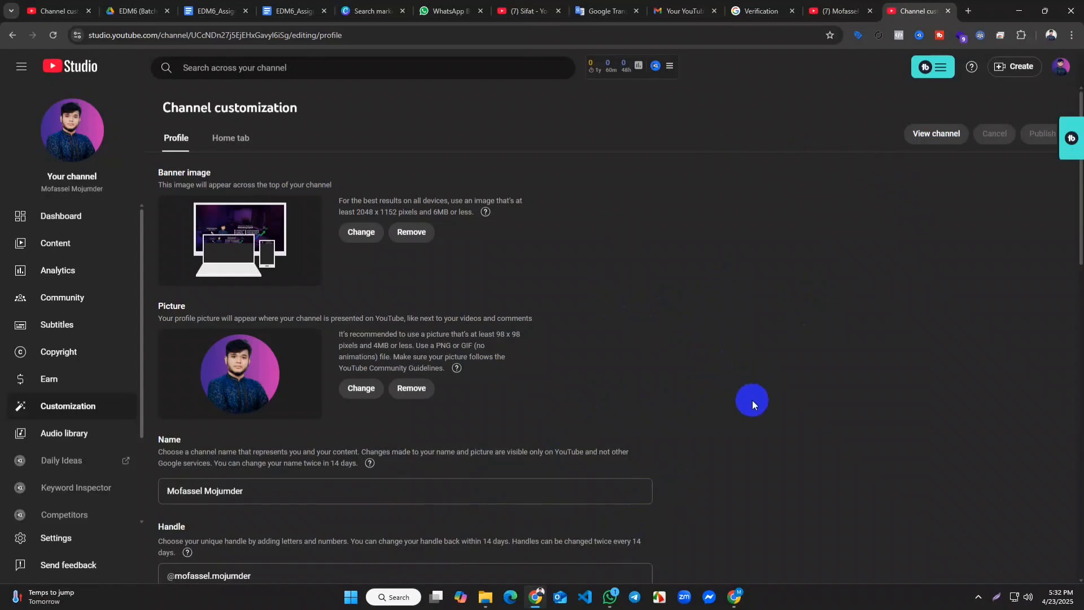
Switch to the invited account's Chrome window and open the YouTube channel invitation email in Gmail.
left_click(734, 598)
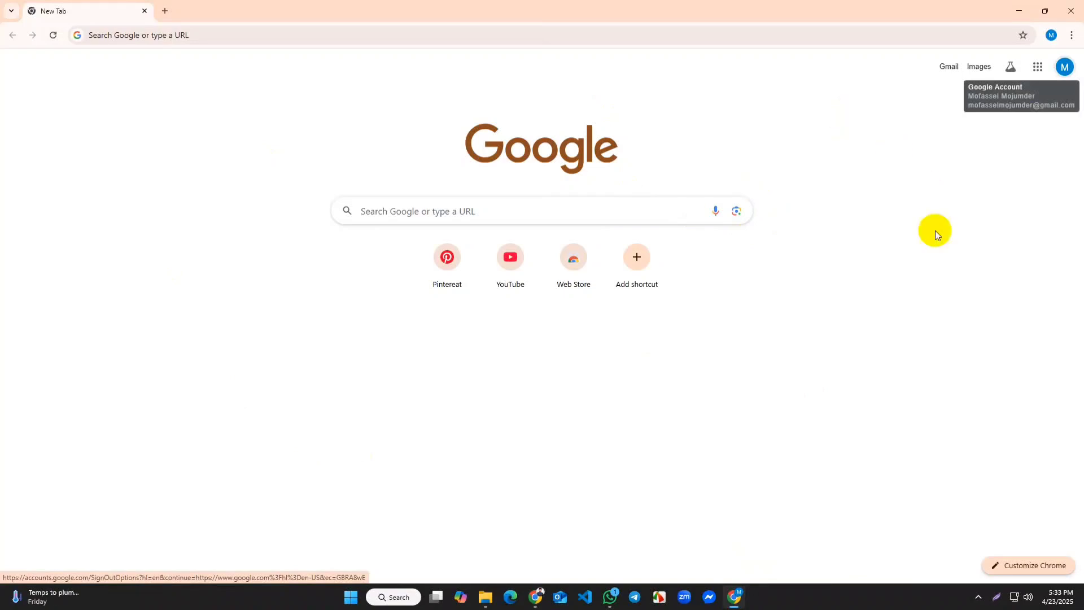
left_click(949, 66)
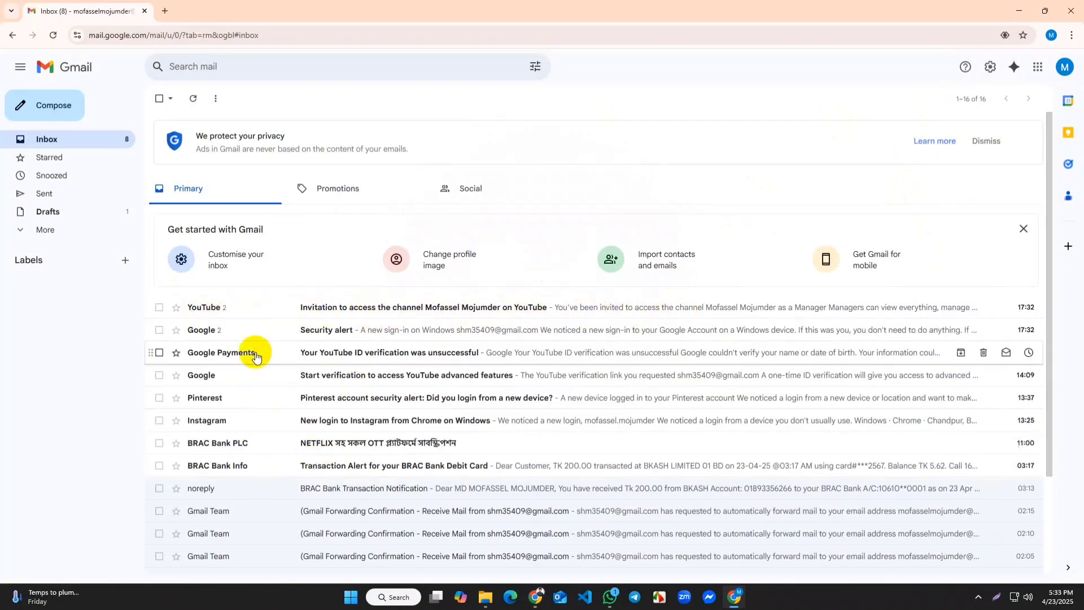
left_click(232, 317)
Read through the earlier and the latest YouTube invitation messages, comparing their instructions for gaining access to the channel.
scroll(618, 363, "down", 8)
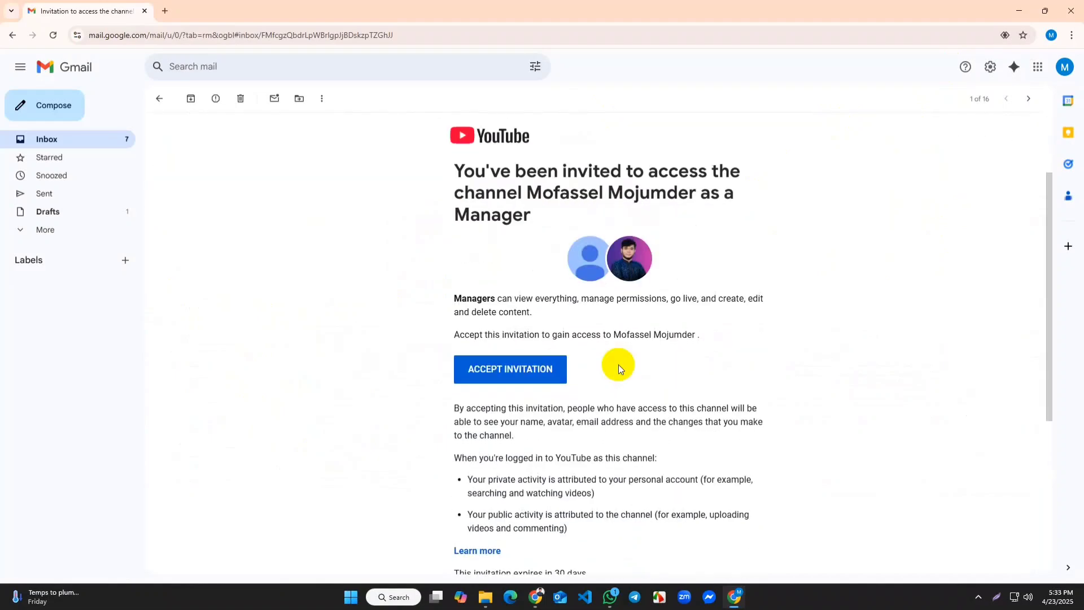
scroll(618, 367, "up", 8)
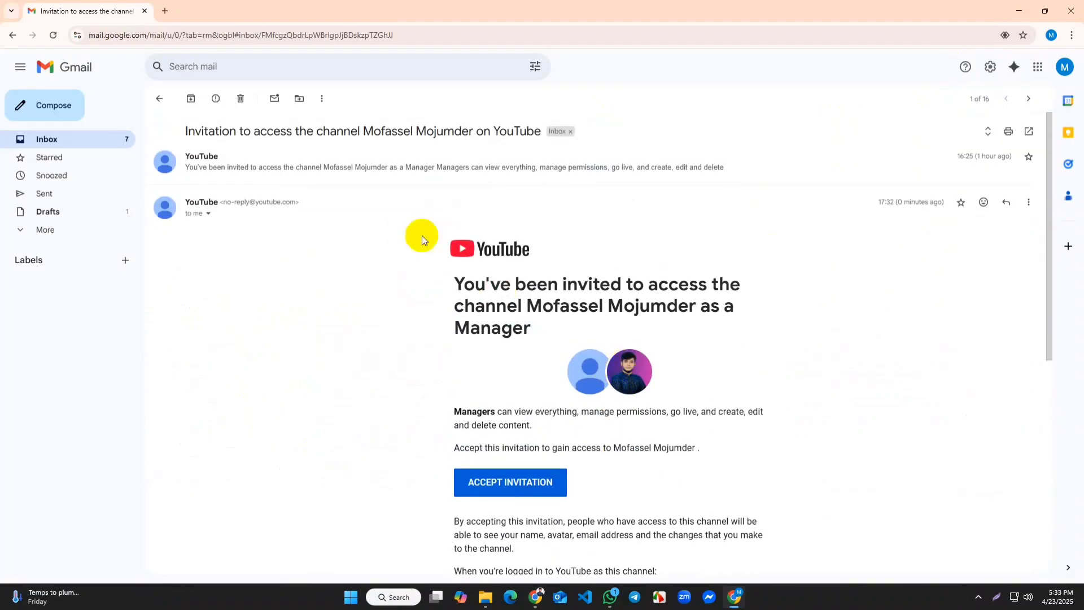
scroll(415, 164, "down", 4)
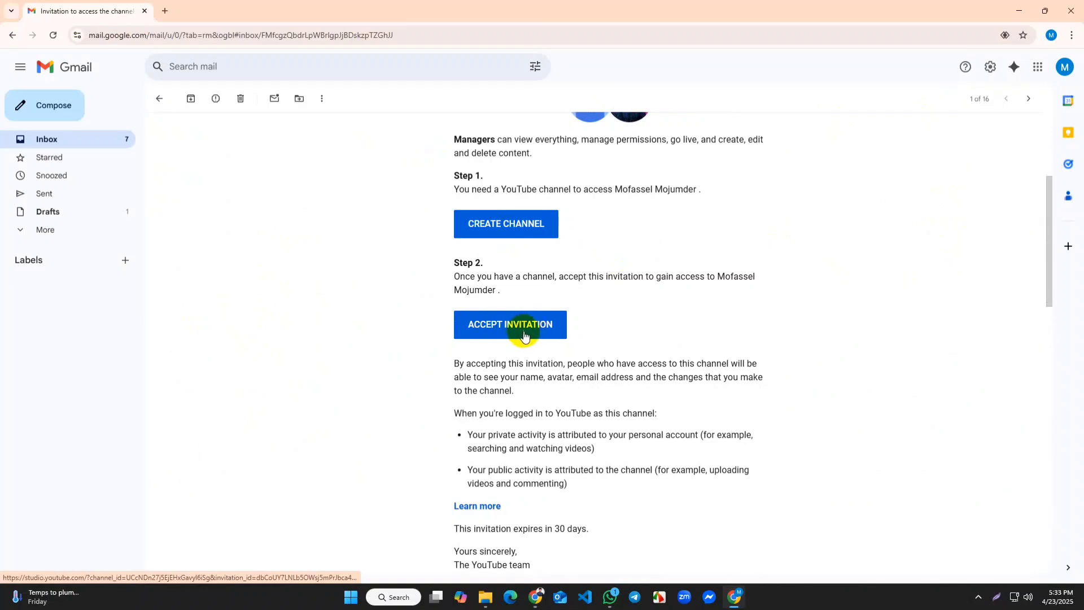
scroll(559, 353, "up", 4)
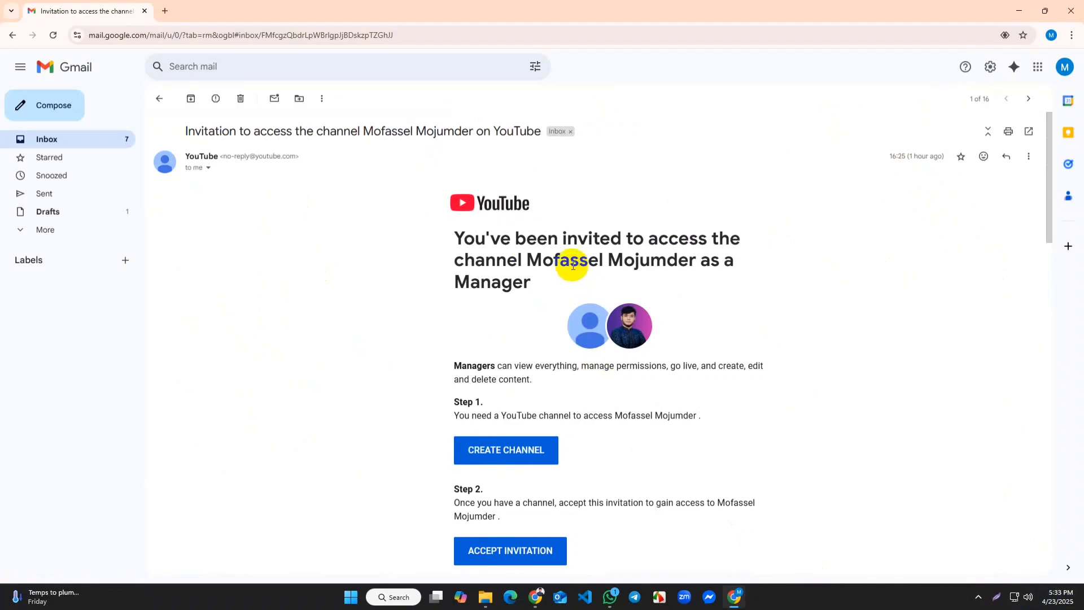
scroll(870, 184, "down", 9)
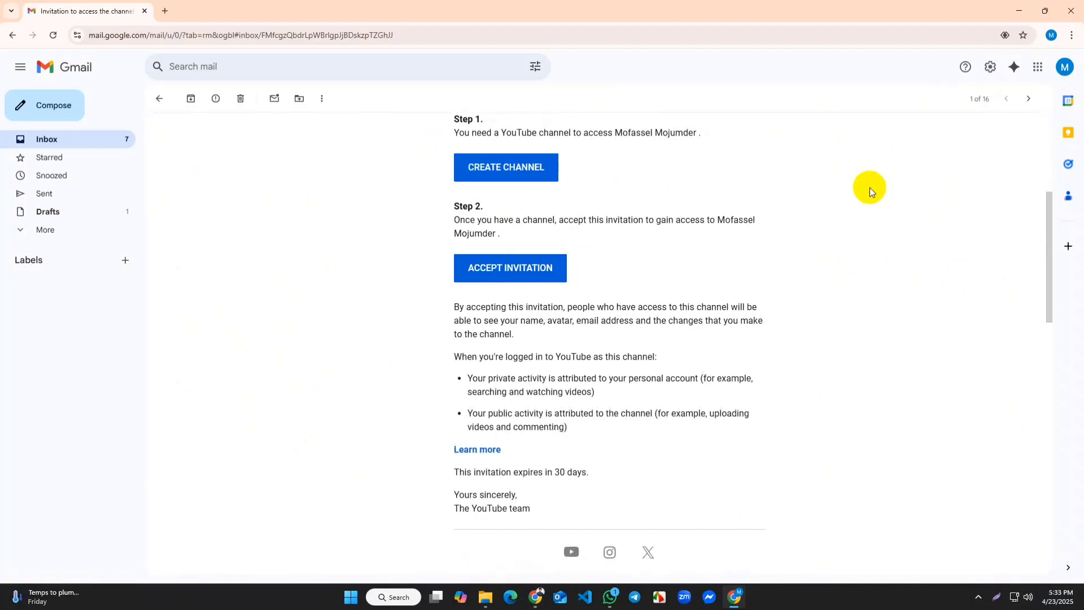
scroll(362, 495, "down", 7)
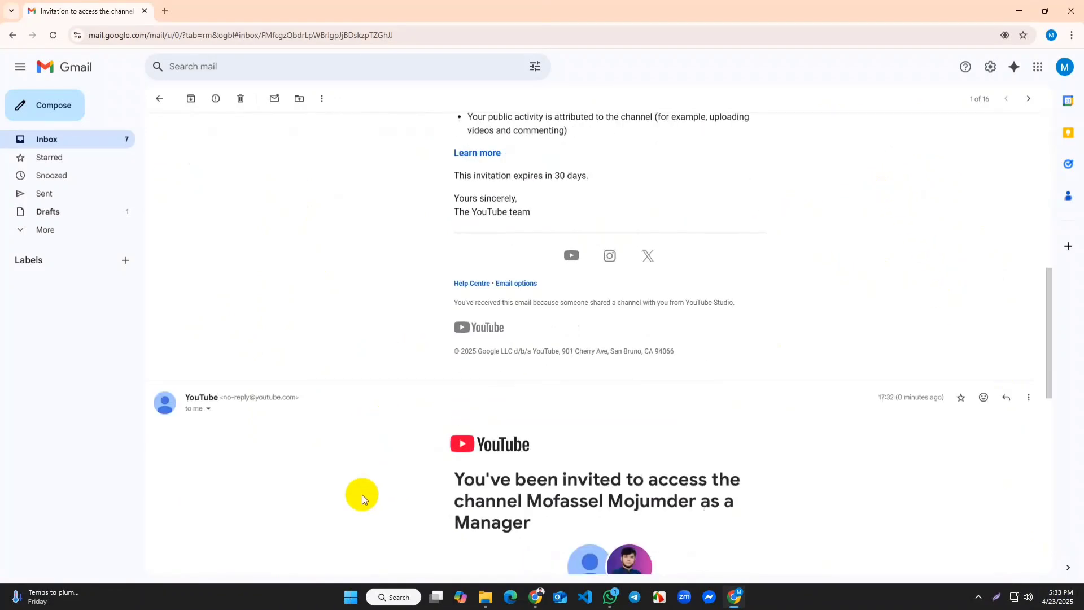
scroll(739, 427, "up", 4)
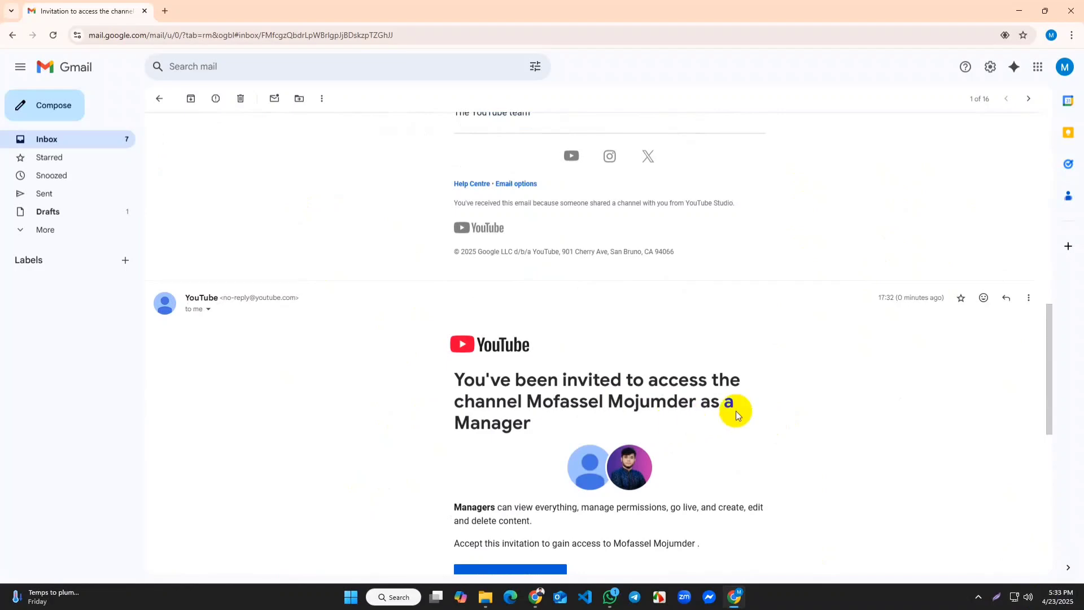
scroll(896, 329, "up", 12)
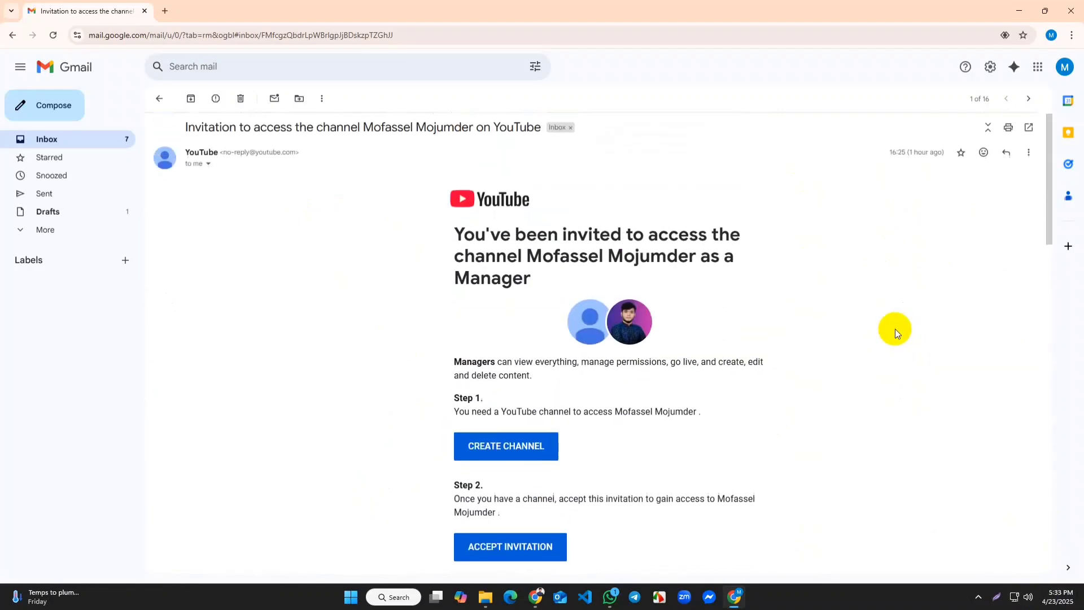
scroll(881, 204, "down", 4)
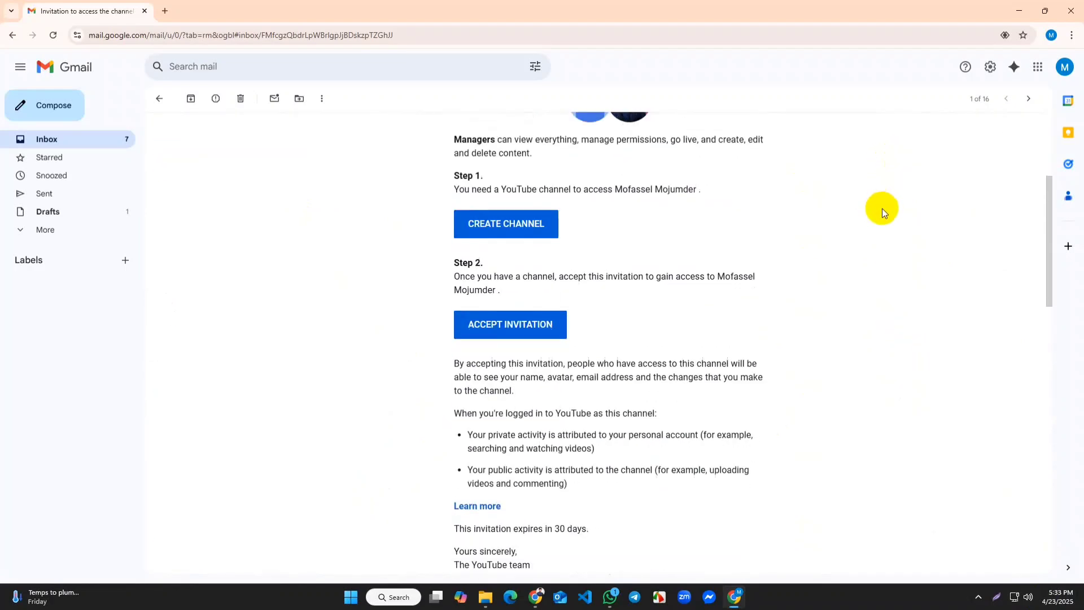
scroll(882, 209, "down", 10)
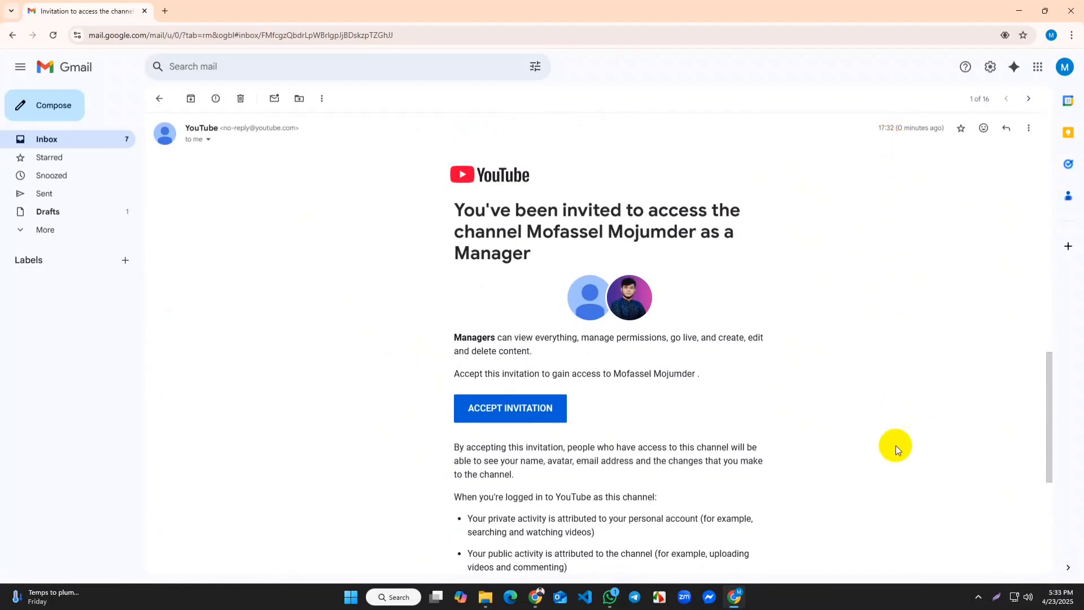
scroll(727, 443, "down", 2)
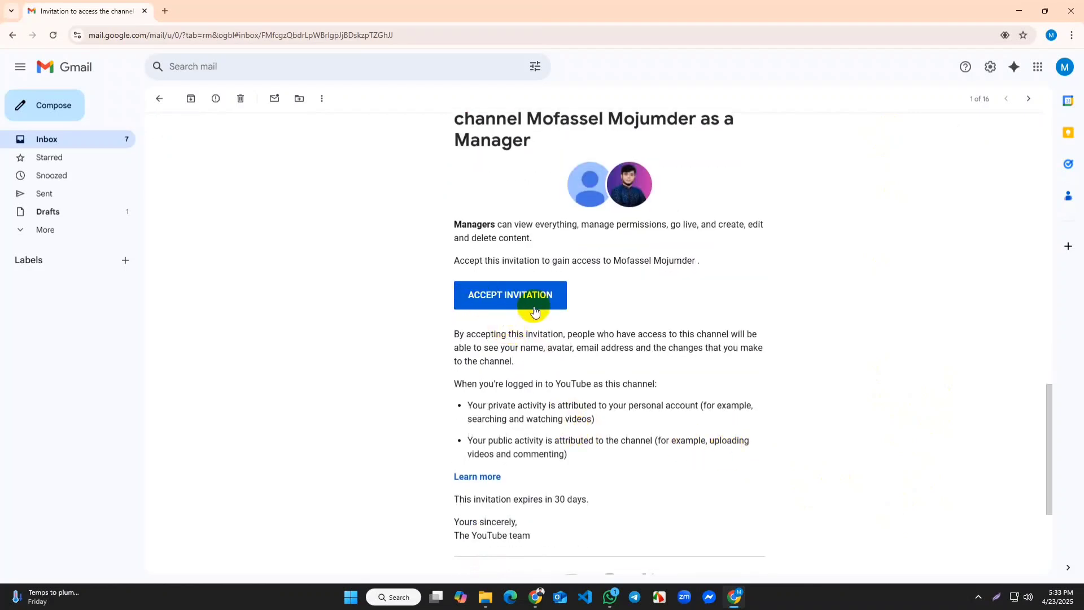
Accept the Manager invitation from the latest YouTube message and close the confirmation dialog without switching channels.
left_click(505, 302)
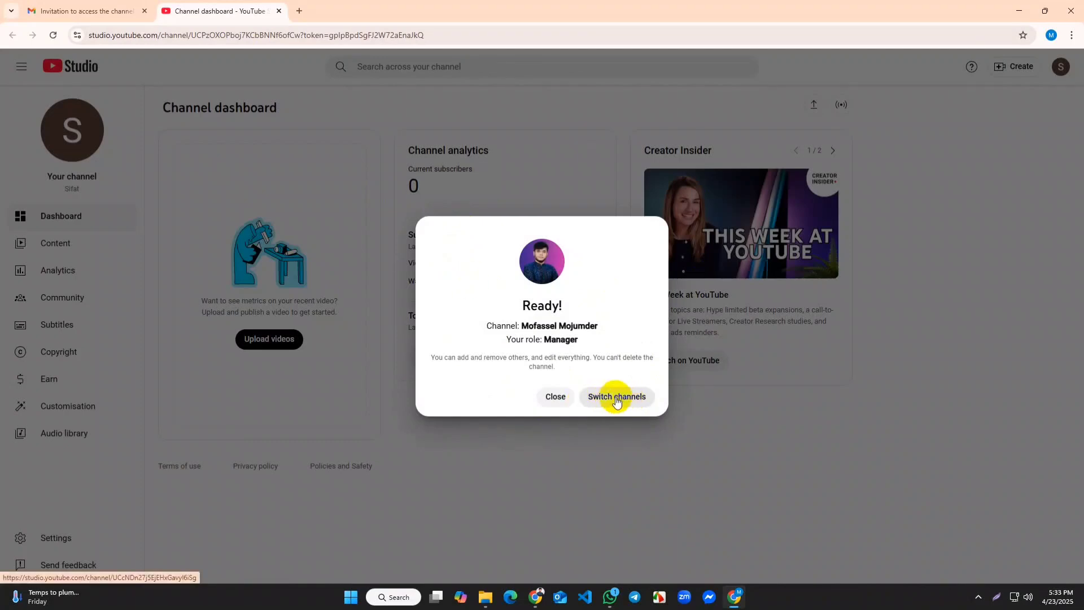
left_click(557, 399)
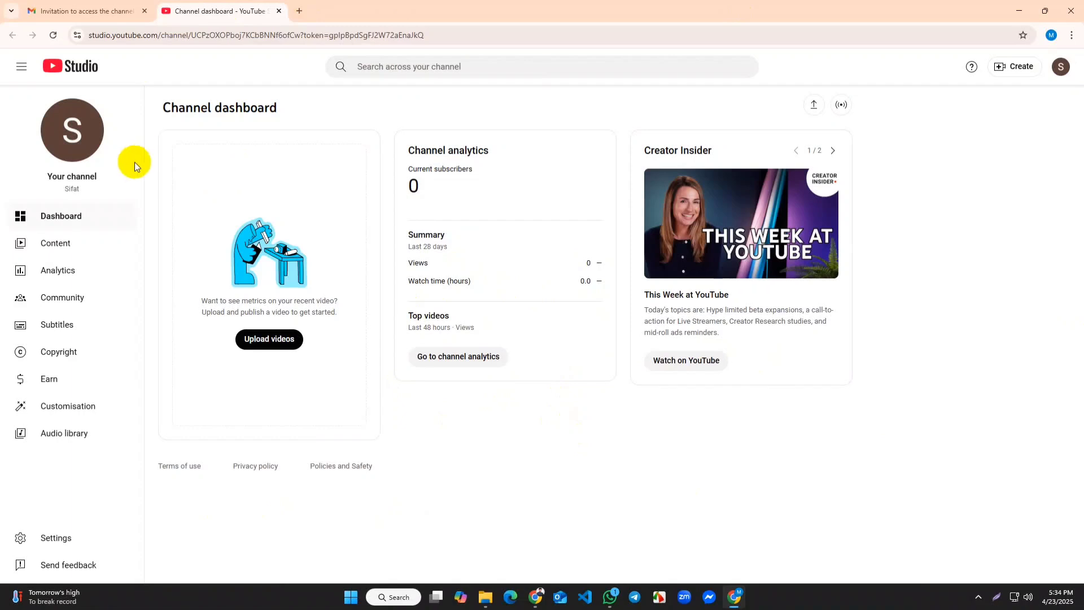
Switch YouTube Studio from the account's own channel to the shared channel it manages and reload that channel's dashboard.
left_click(69, 75)
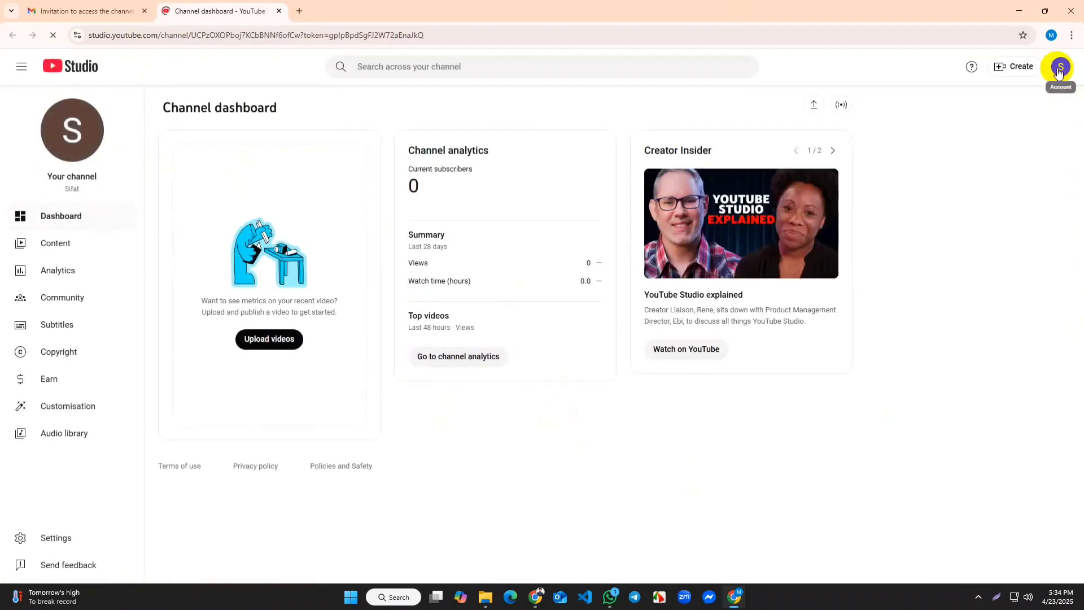
left_click(1060, 69)
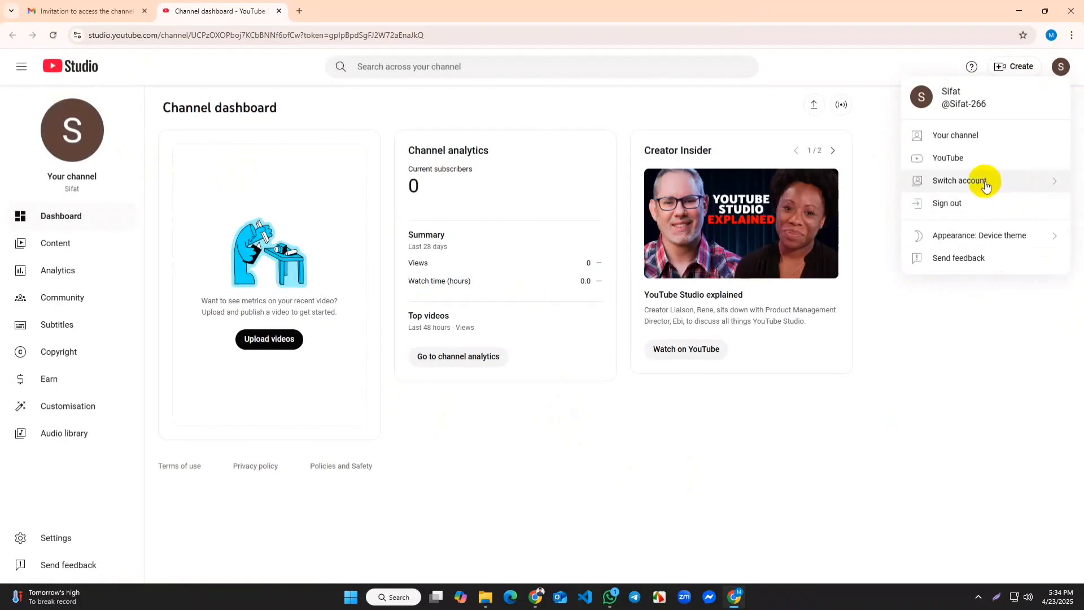
left_click(1035, 187)
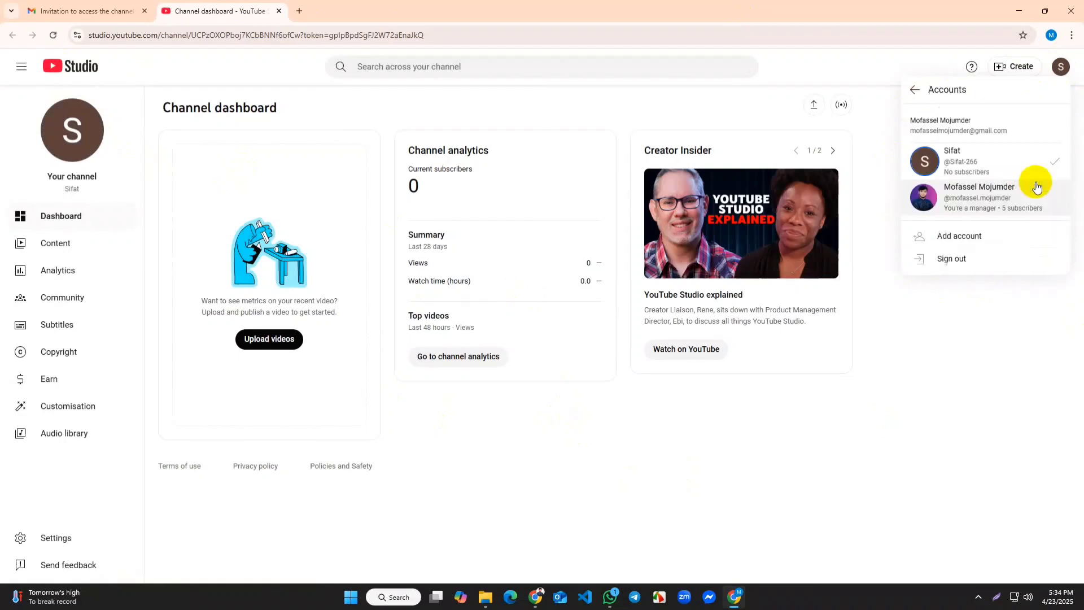
left_click(967, 204)
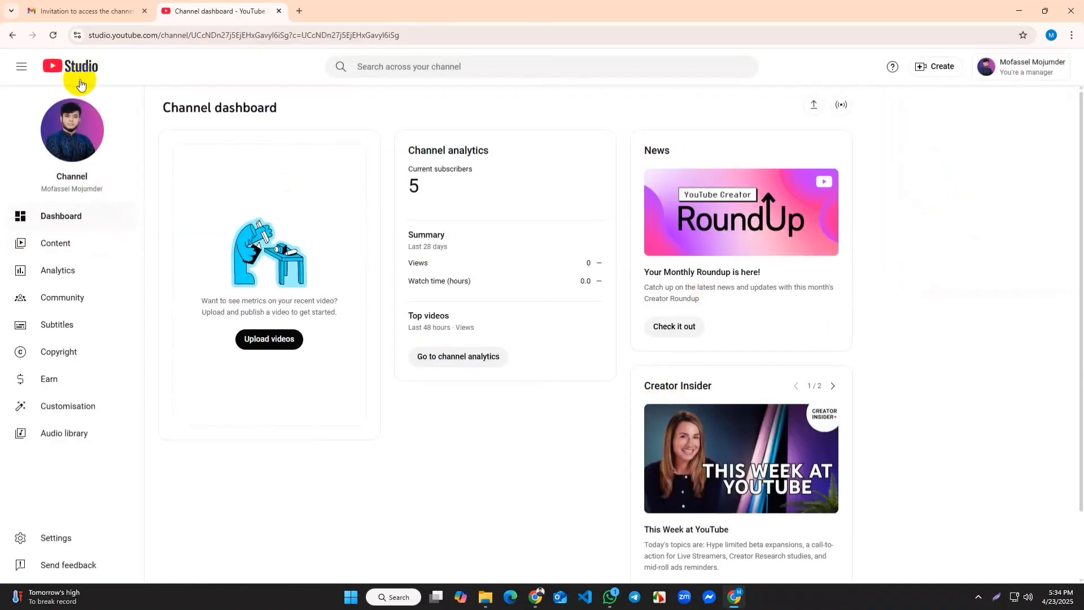
left_click(69, 69)
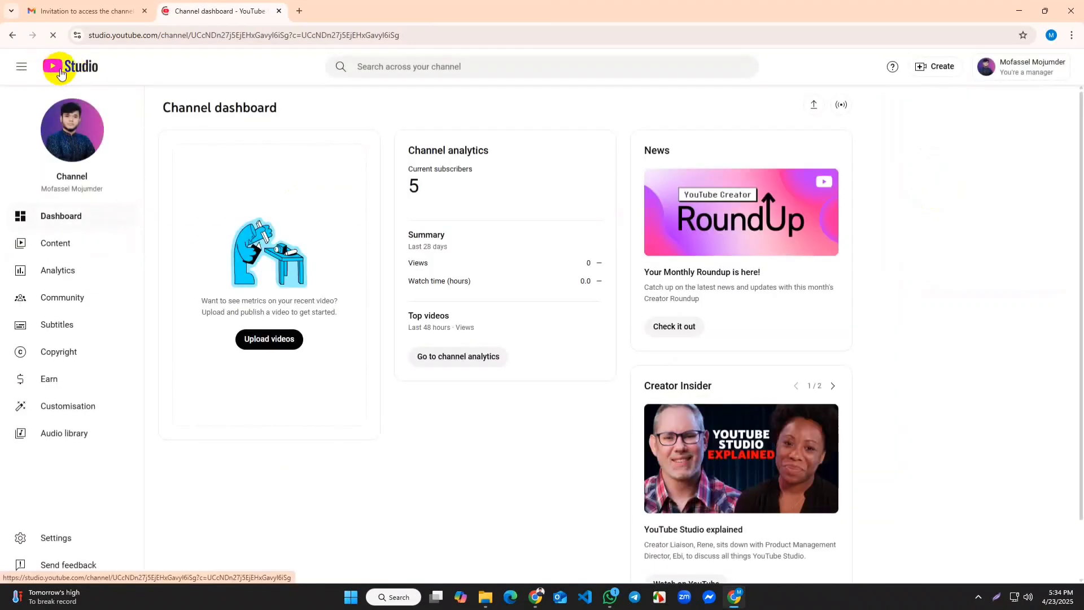
left_click(61, 72)
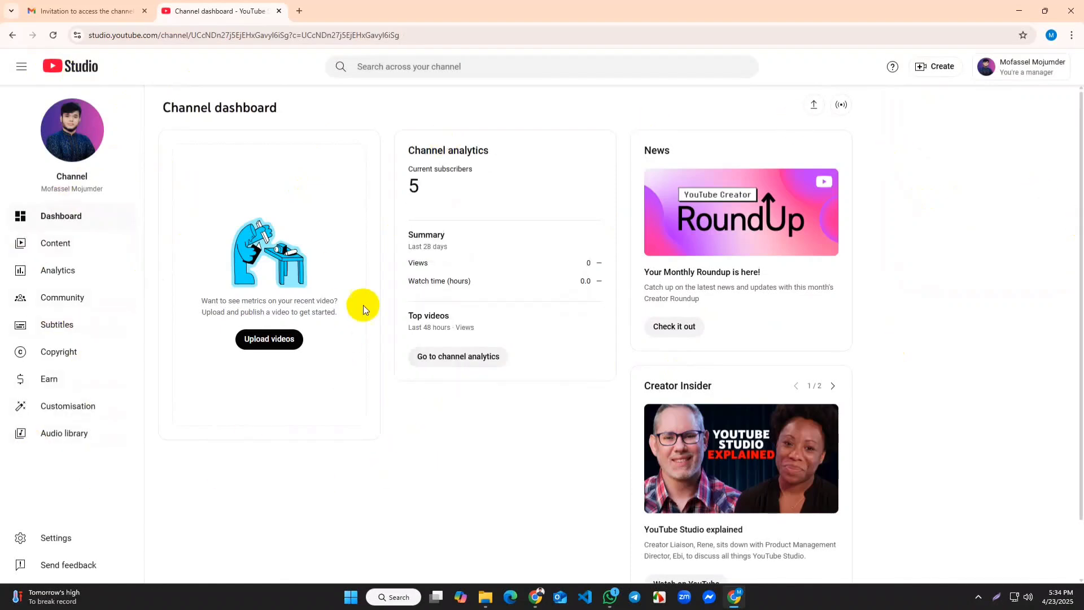
View the channel in the owner's Chrome window, return to the invited account's window, and check the account menu for the shared channel.
left_click(536, 597)
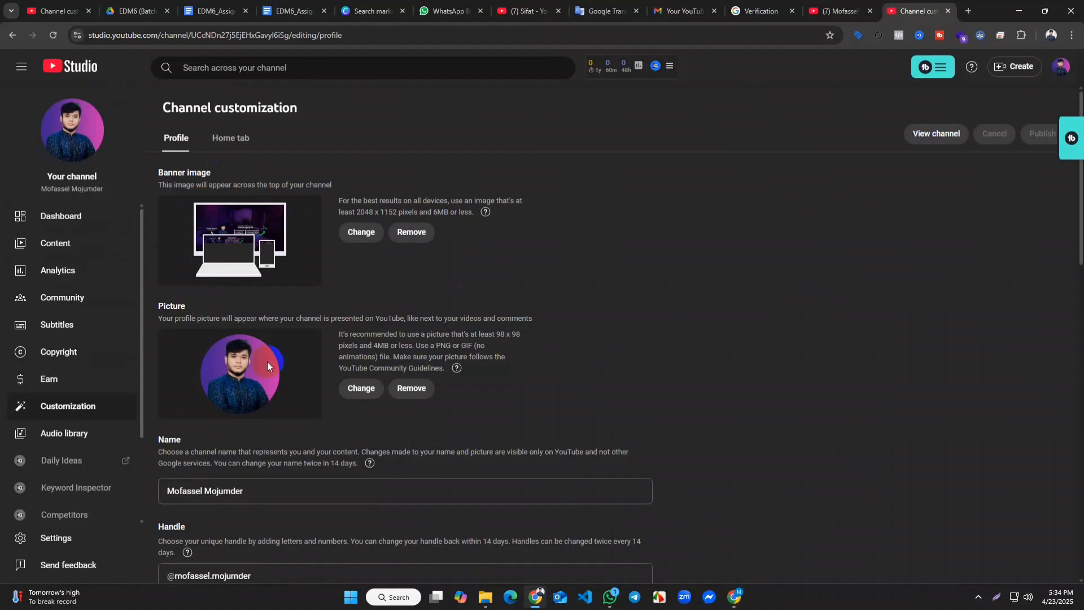
mouse_move(734, 597)
left_click(759, 571)
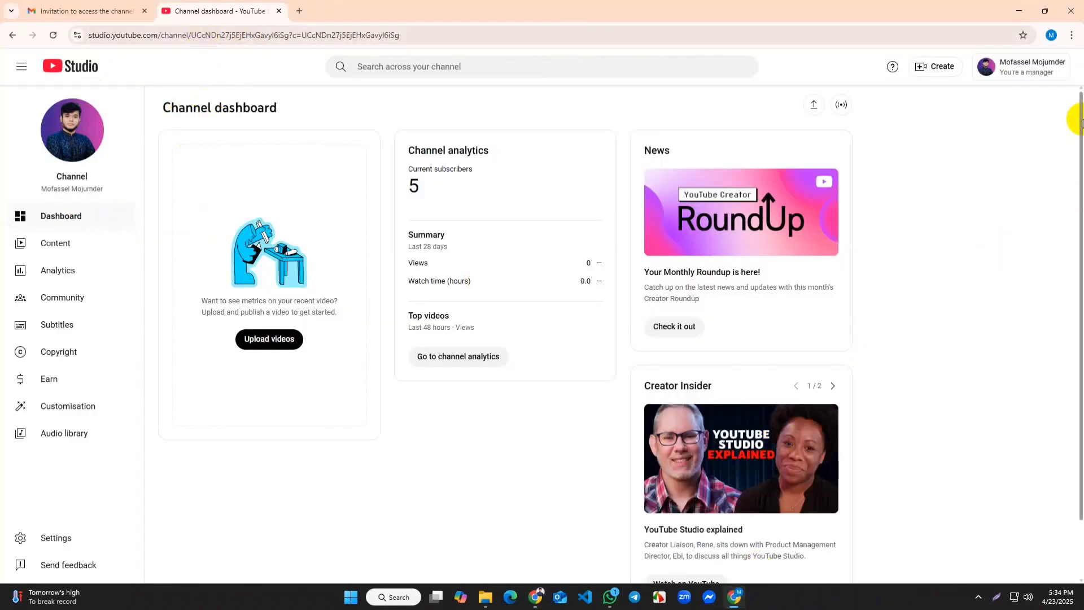
left_click(1025, 68)
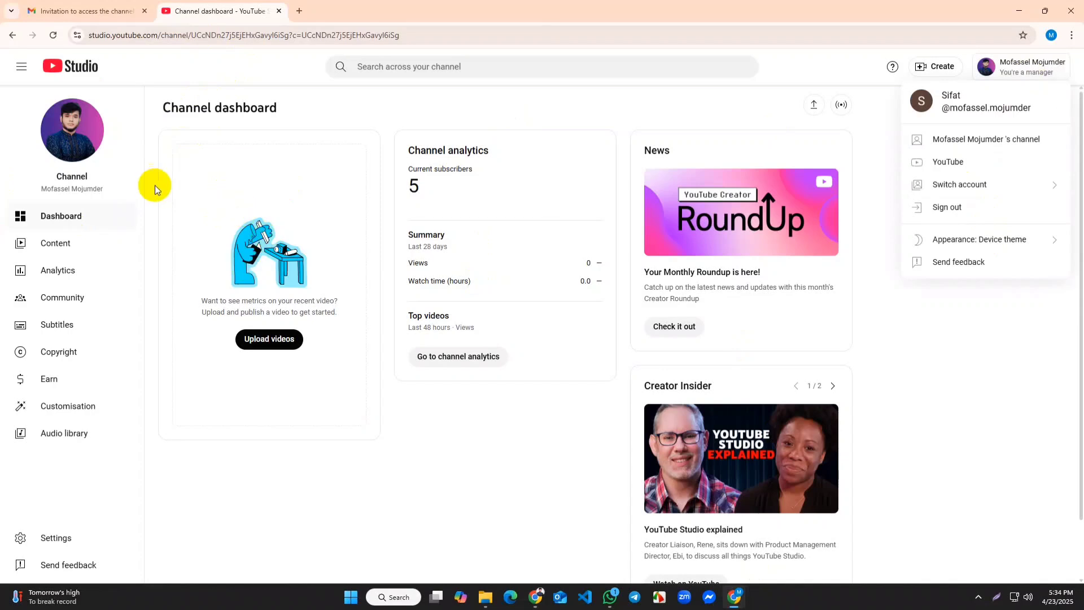
left_click(431, 506)
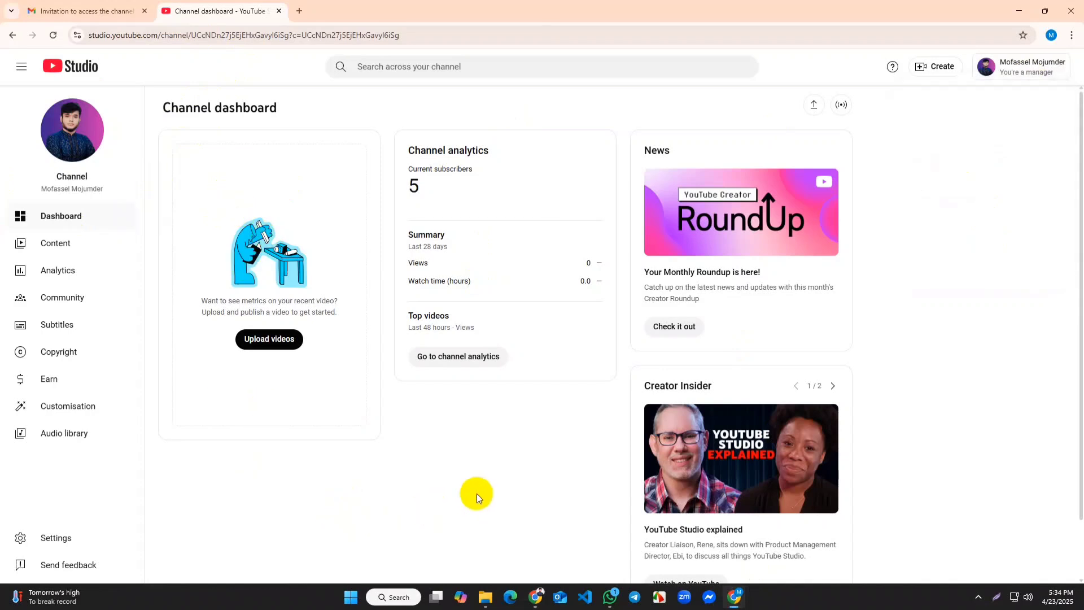